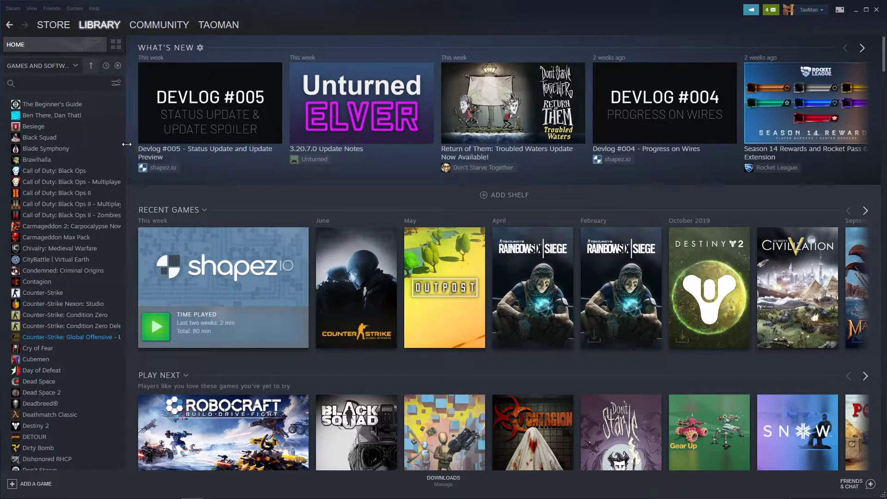
Widen the game library sidebar by dragging its border outward
drag(126, 144, 134, 184)
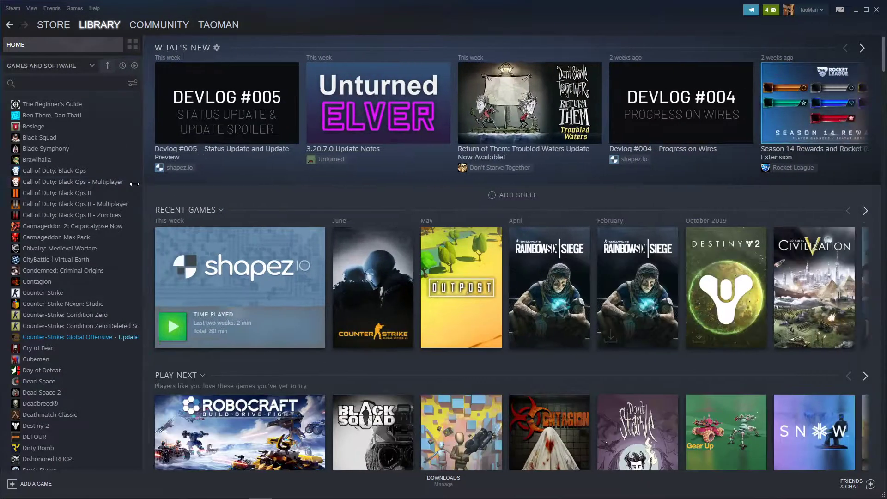
drag(135, 184, 206, 216)
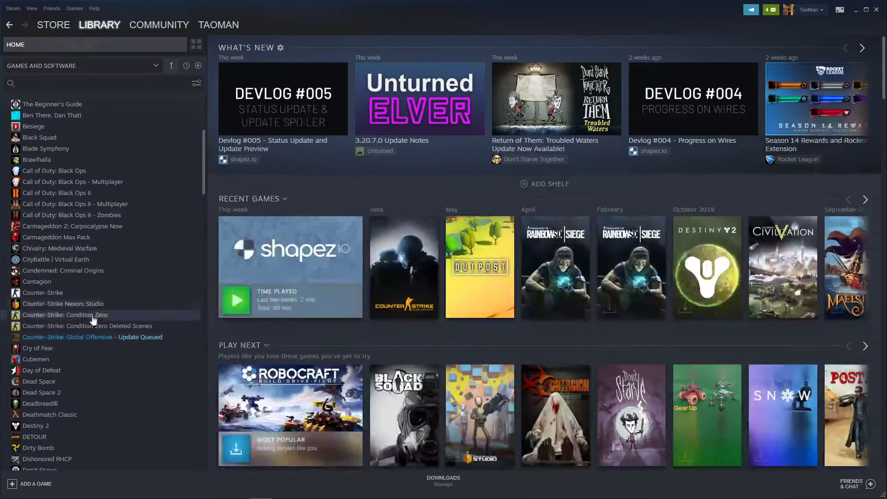
Start the Counter-Strike: Global Offensive update from its library page
click(58, 338)
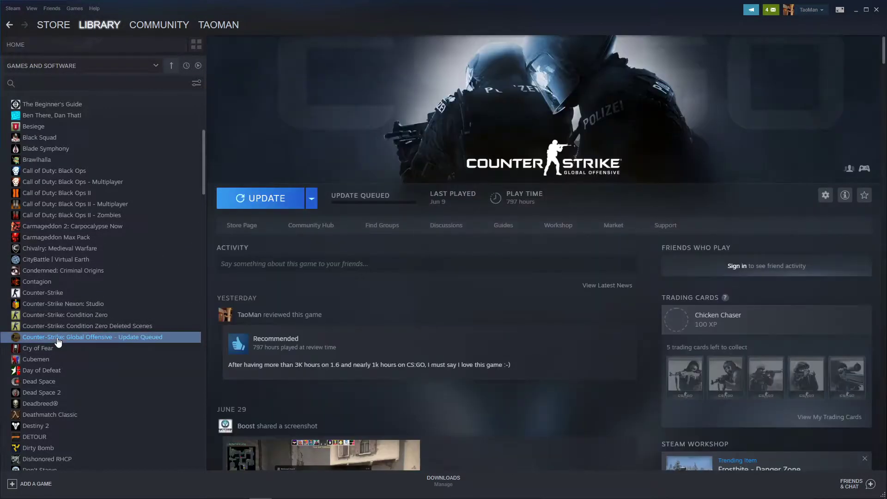
click(241, 201)
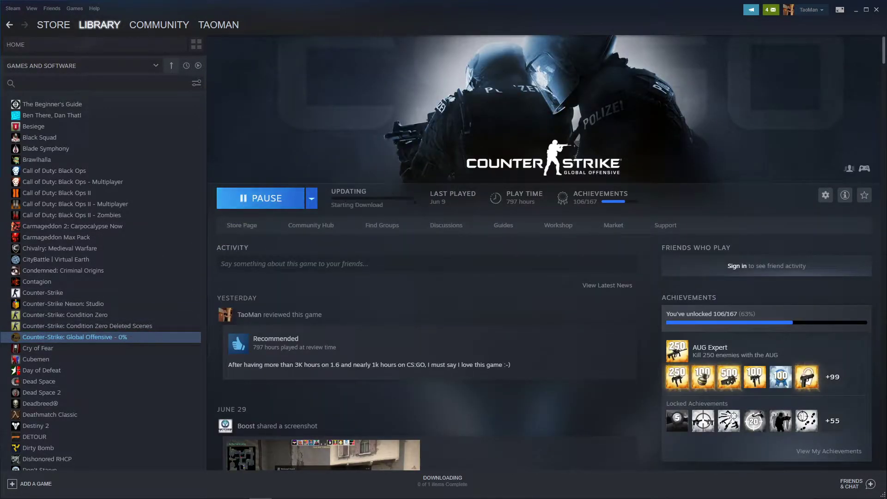
click(70, 359)
click(81, 339)
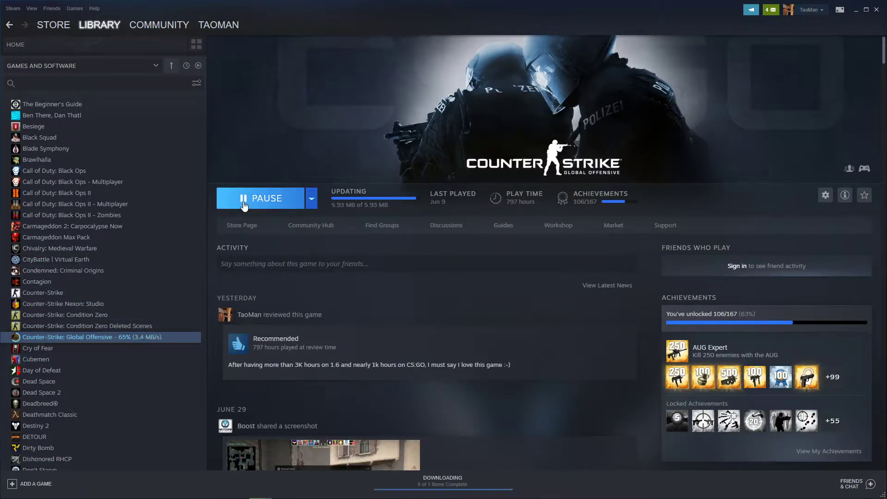
scroll(70, 303, down, 2)
scroll(115, 285, up, 5)
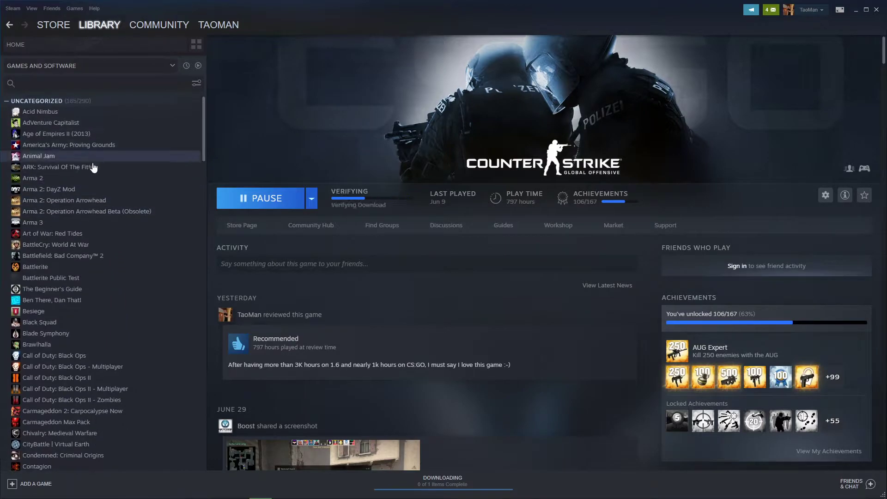
scroll(93, 184, down, 5)
scroll(110, 336, down, 2)
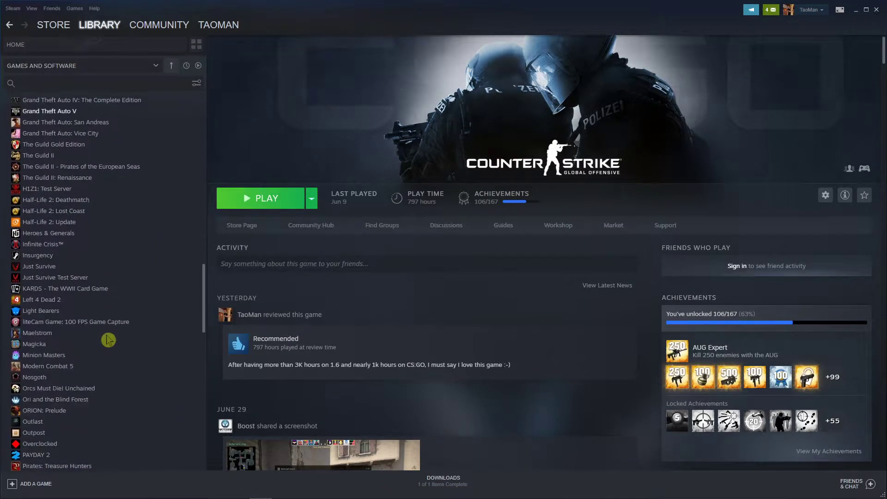
Browse Maelstrom, Rising Storm and Robocraft, cancelling Robocraft's install dialog
click(105, 333)
scroll(99, 368, down, 5)
click(99, 368)
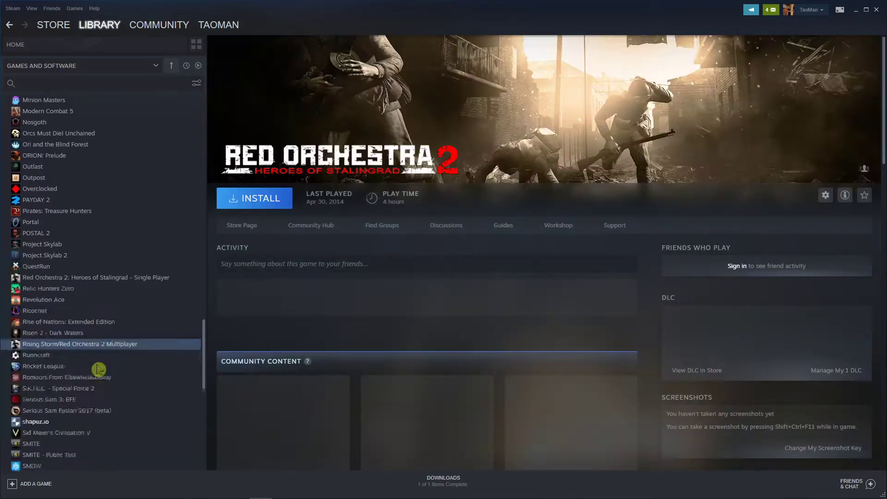
click(101, 285)
click(262, 199)
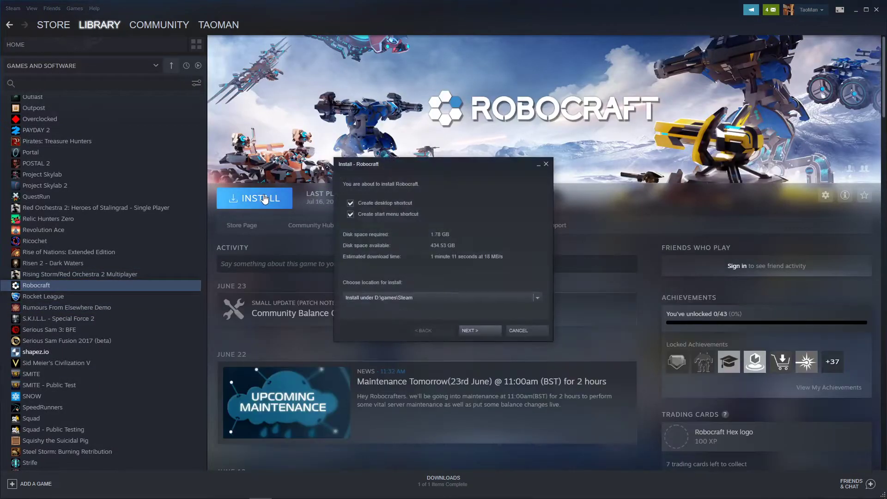
click(520, 330)
Begin installing Rocket League, accepting the install location and license terms
click(132, 307)
key(Up)
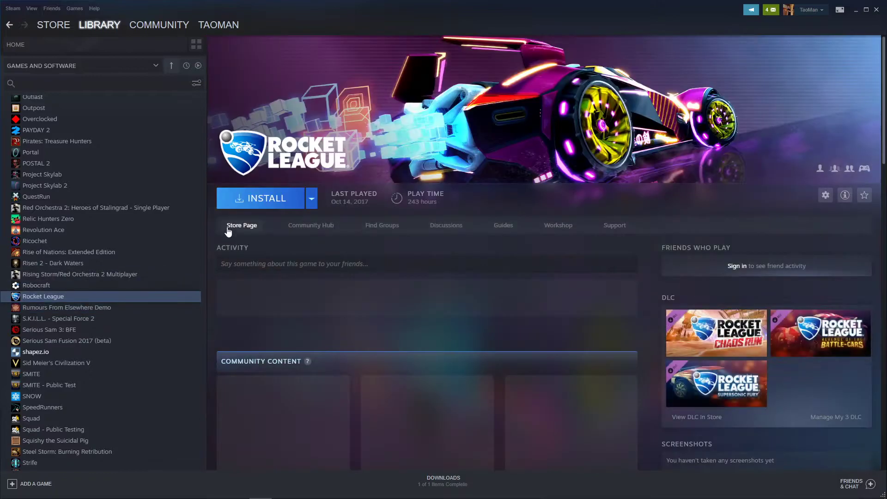
click(262, 199)
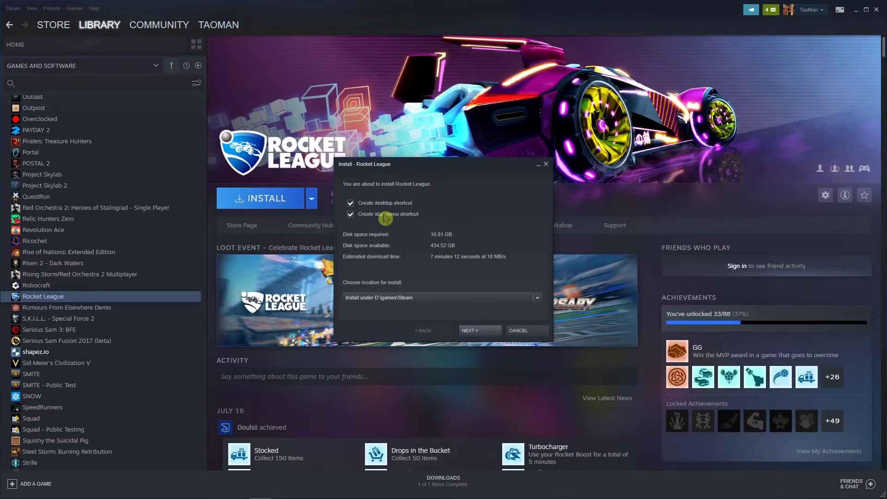
click(488, 330)
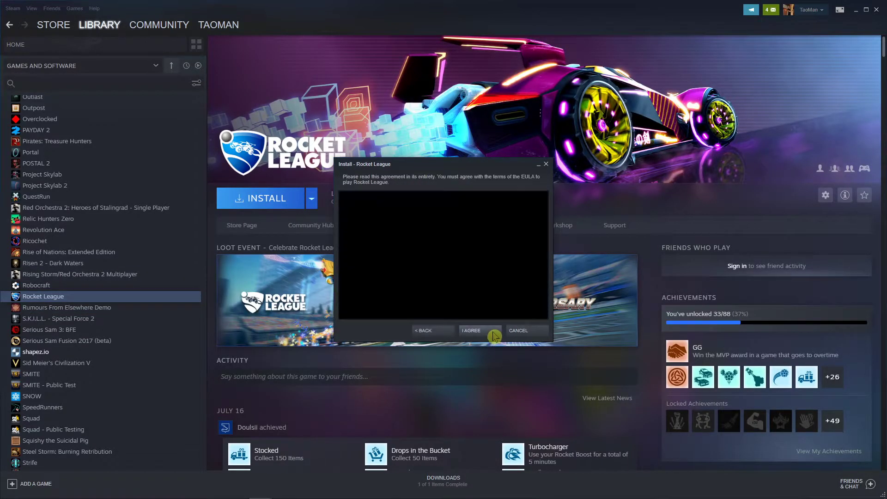
click(488, 333)
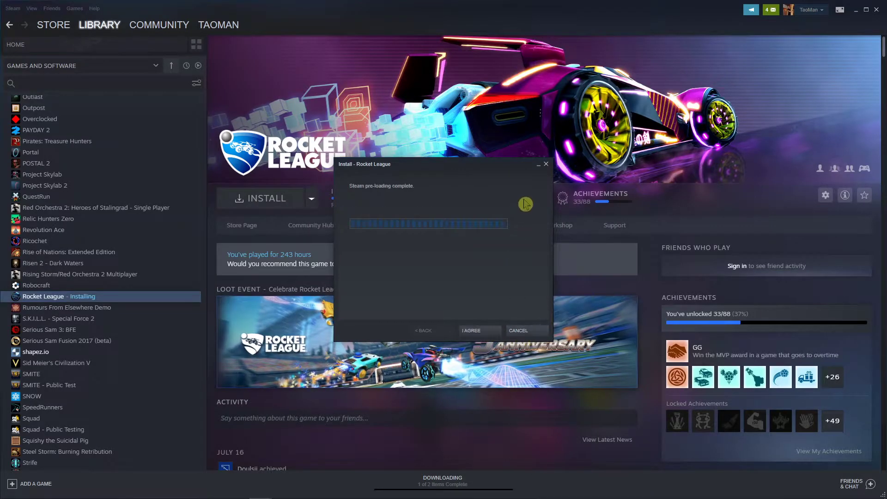
Finish the install setup and pause the Rocket League download from its context menu
click(517, 332)
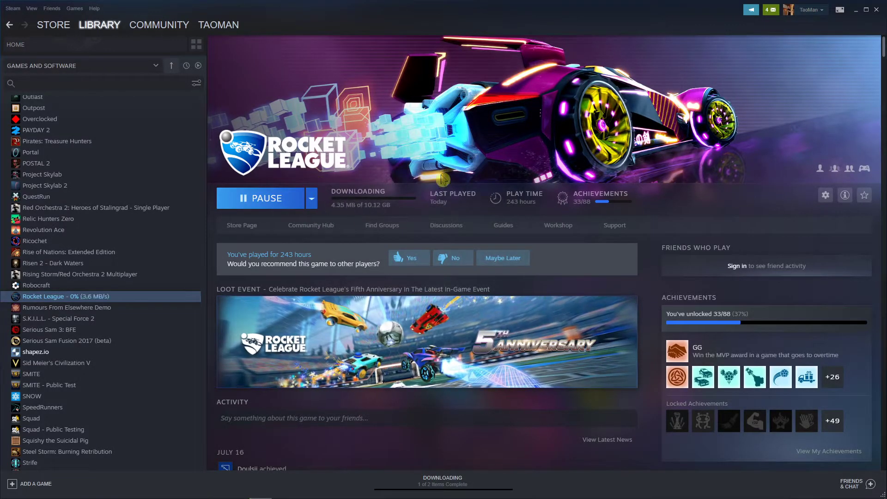
click(111, 285)
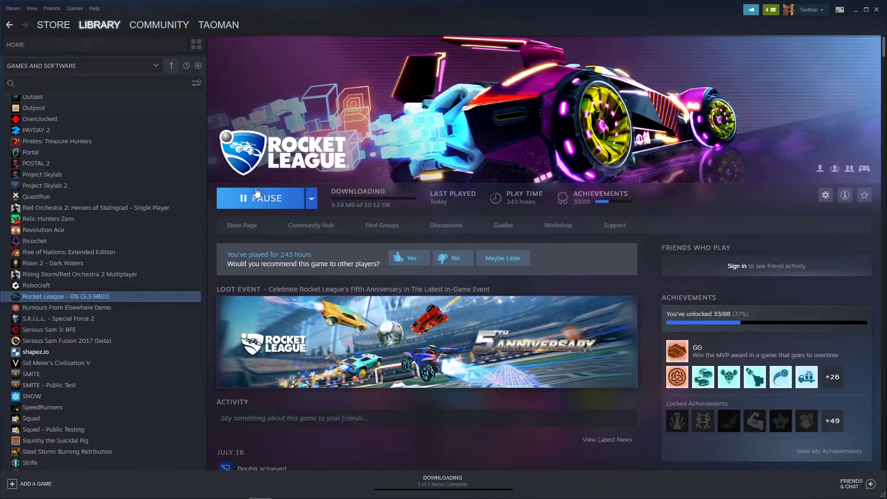
right_click(114, 298)
mouse_move(143, 346)
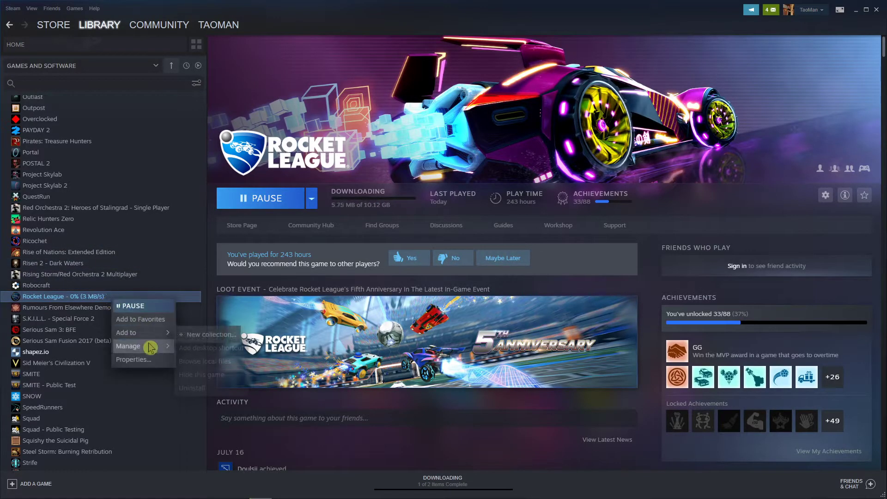
click(153, 307)
Resume the Rocket League download so it continues
right_click(153, 307)
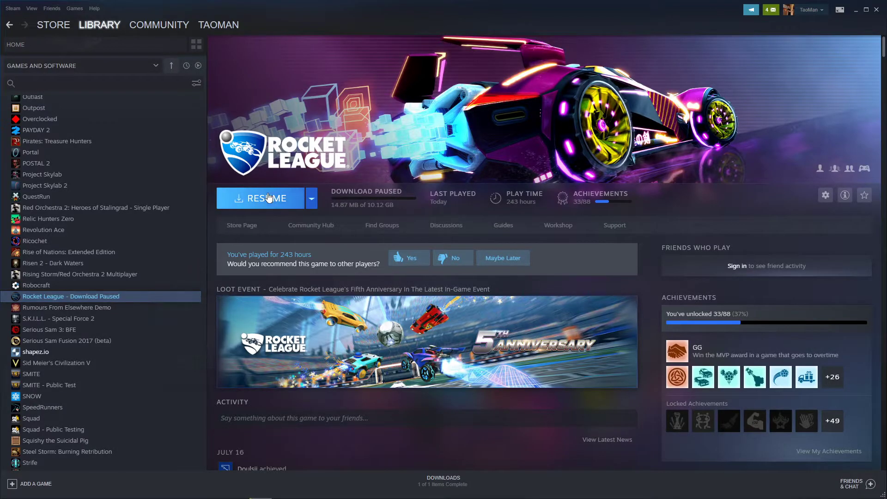
click(269, 197)
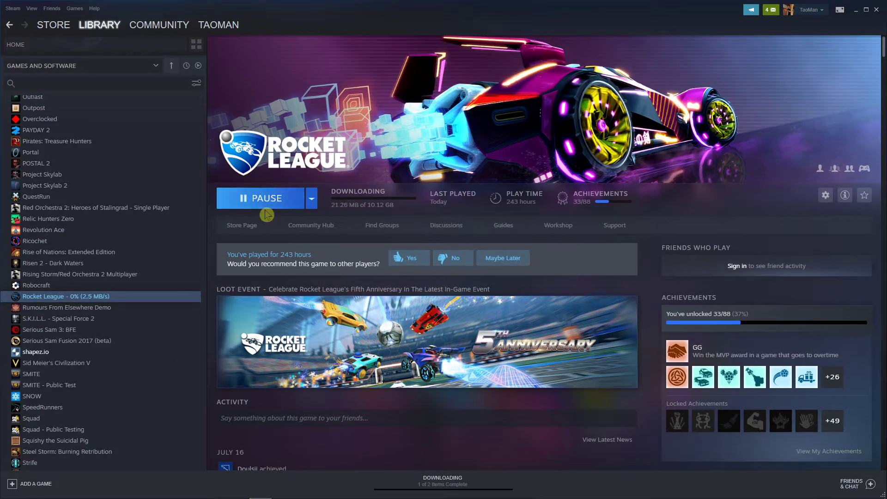
scroll(602, 206, down, 3)
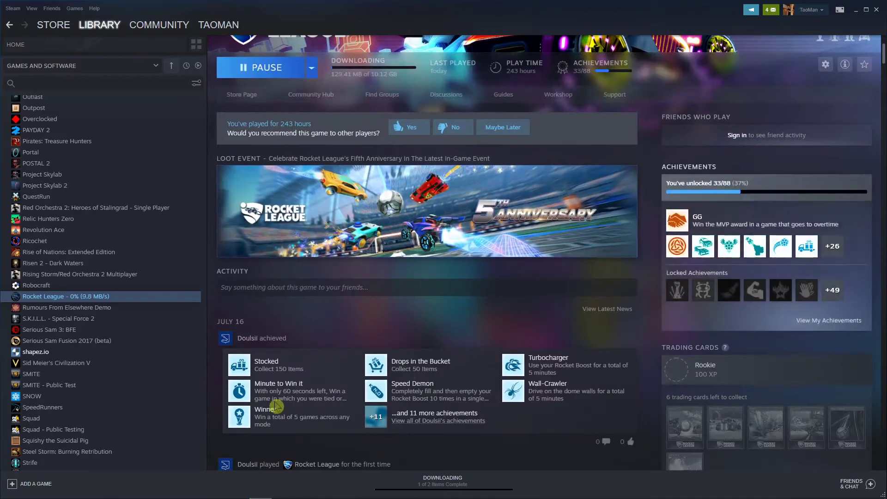
scroll(660, 302, up, 1)
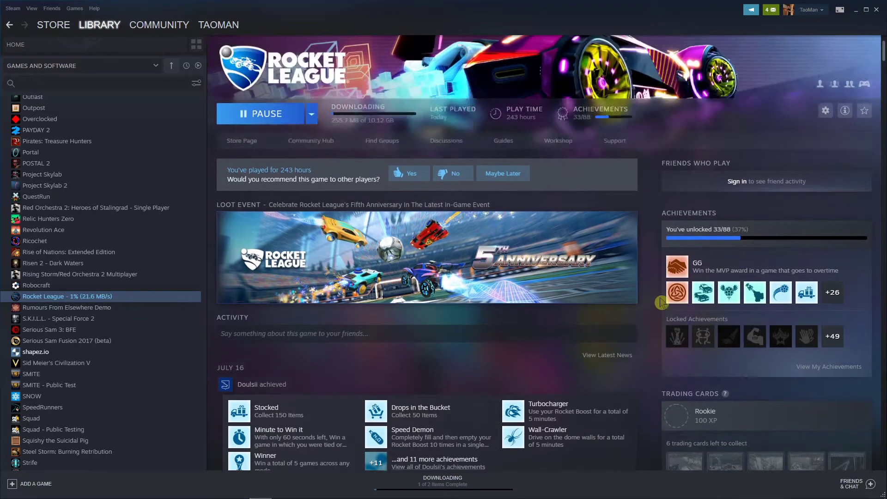
click(829, 367)
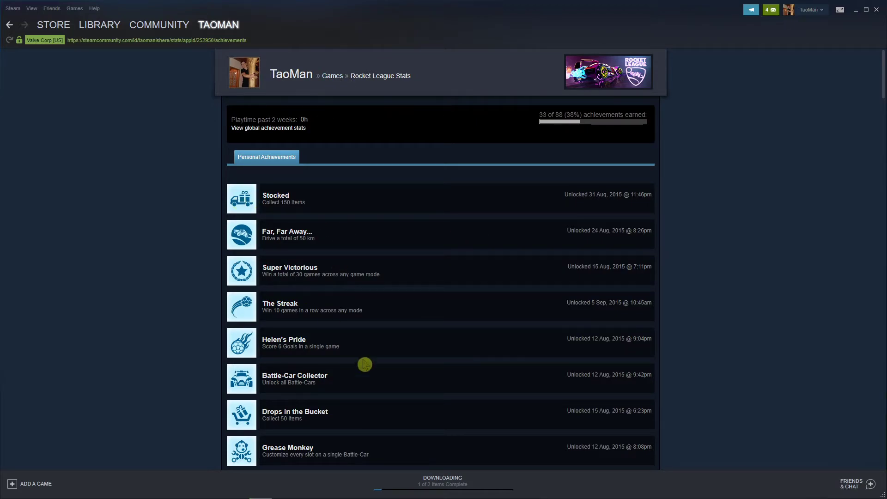
scroll(402, 389, down, 1)
scroll(444, 416, up, 1)
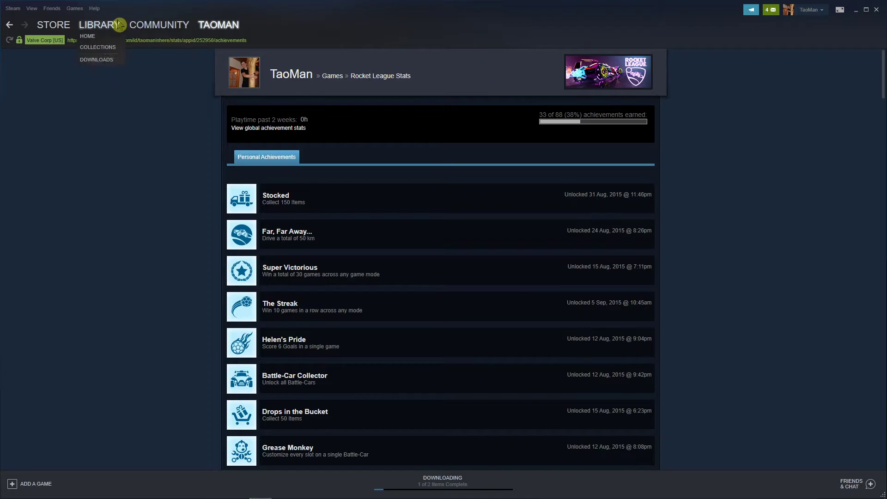
click(99, 25)
Pause the Rocket League download and uninstall the game, dismissing the result message
click(260, 113)
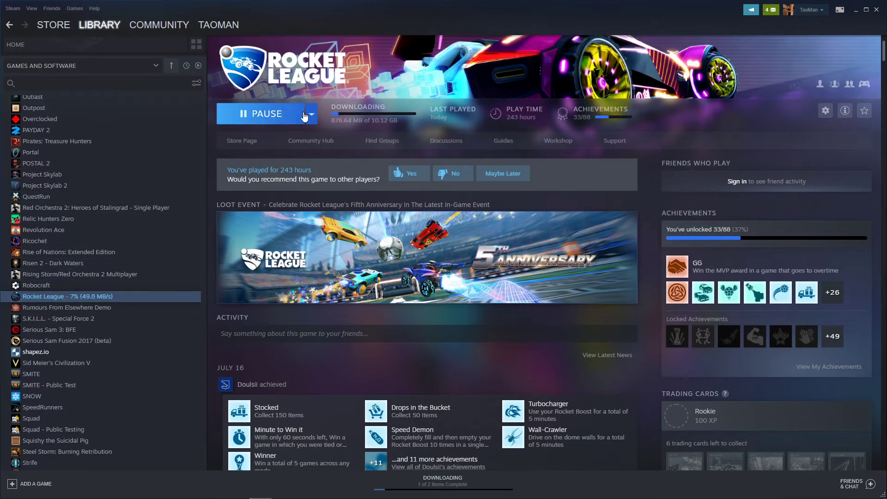
right_click(103, 303)
mouse_move(118, 350)
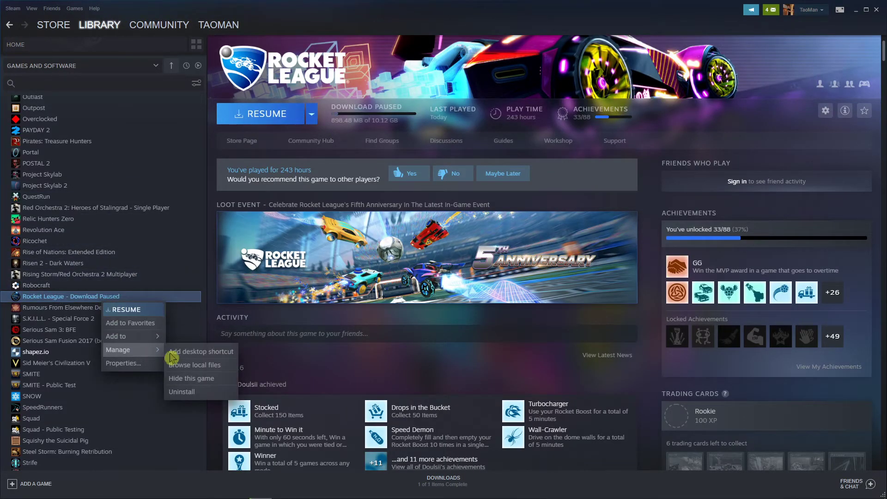
click(219, 393)
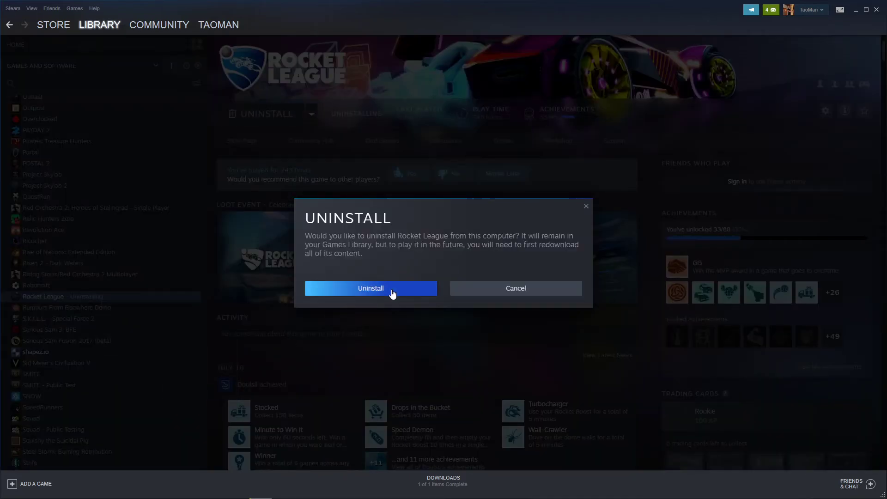
click(391, 293)
click(297, 320)
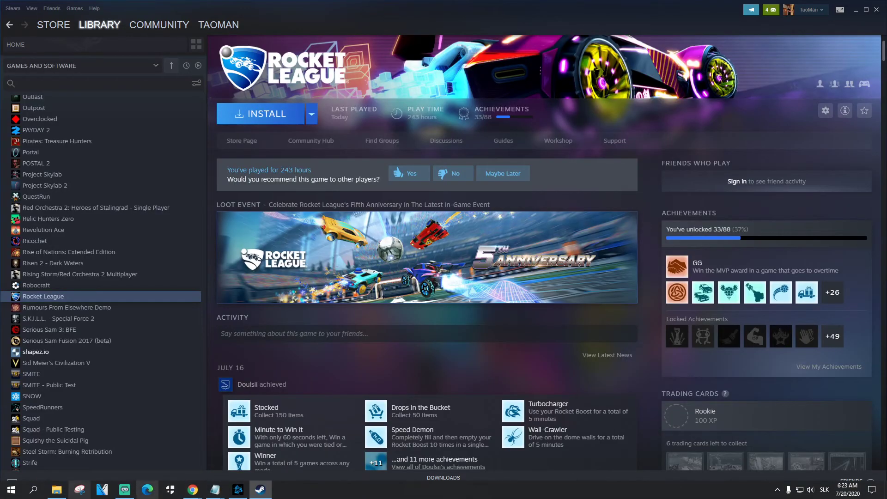